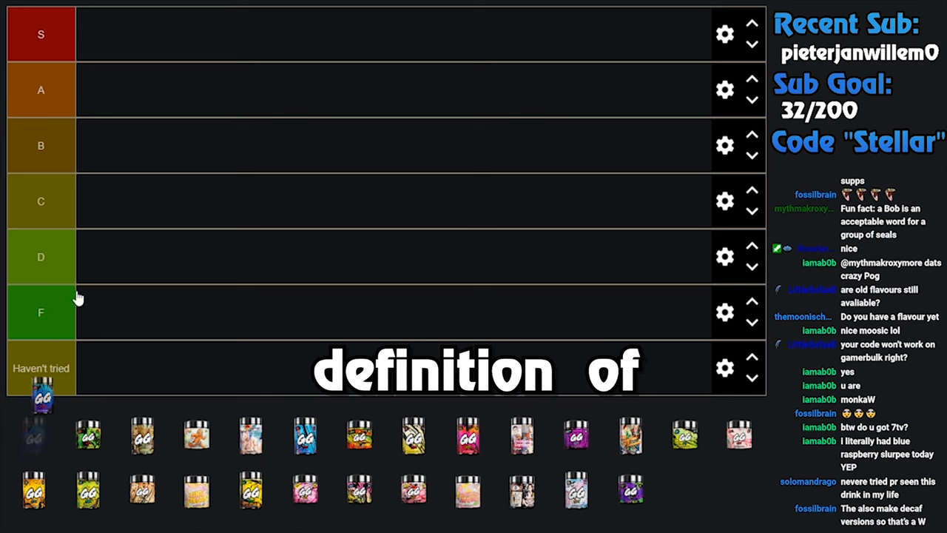
Step: Rank the blue GG tub in tier C and the green tub in tier D
drag(34, 434, 106, 202)
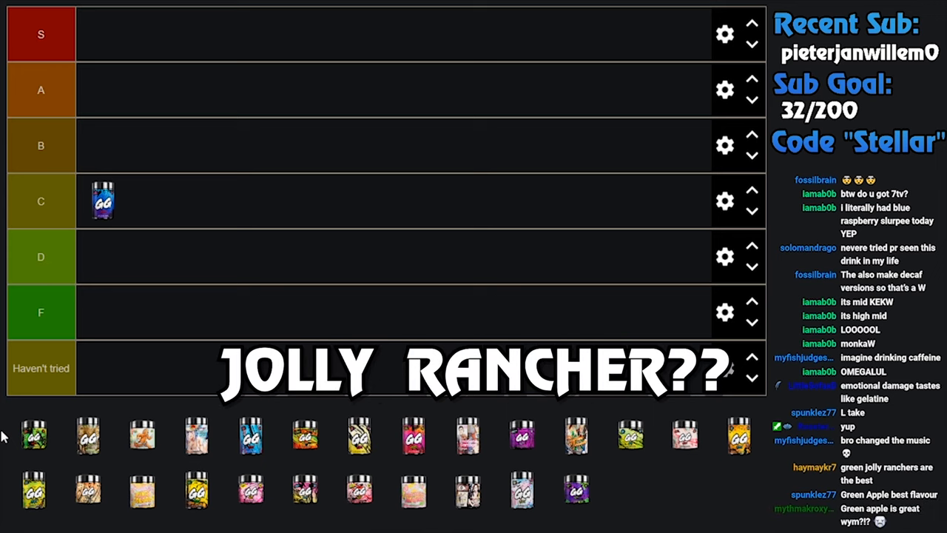
drag(34, 435, 99, 266)
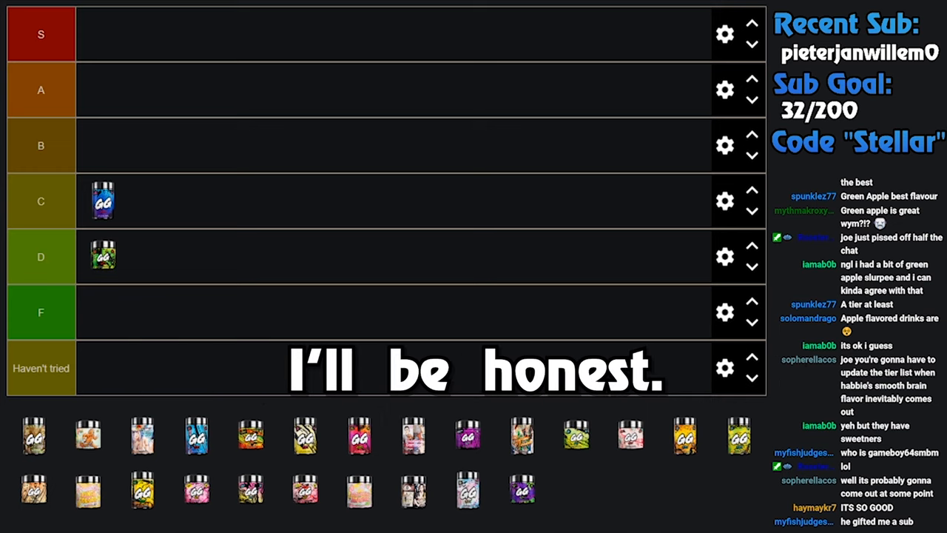
Step: Rank the camo-patterned tub in tier B and move a tub up to the top row
drag(48, 411, 189, 193)
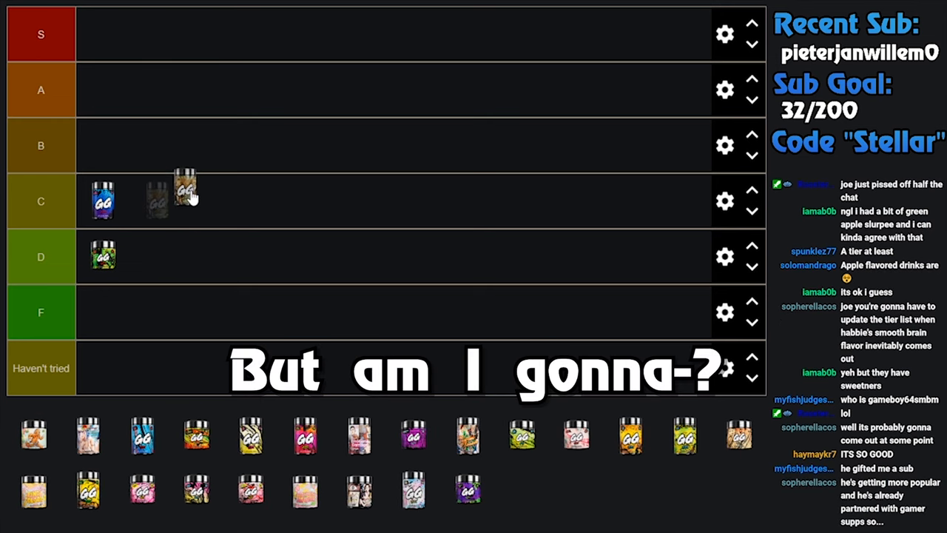
drag(188, 194, 68, 35)
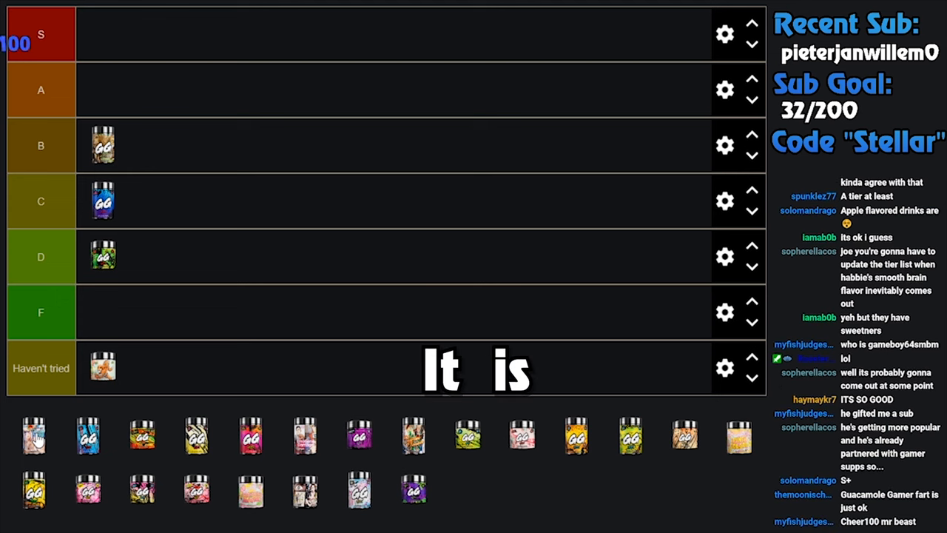
Step: Rank one flavor tub in tier A and another in tier S
drag(33, 436, 96, 92)
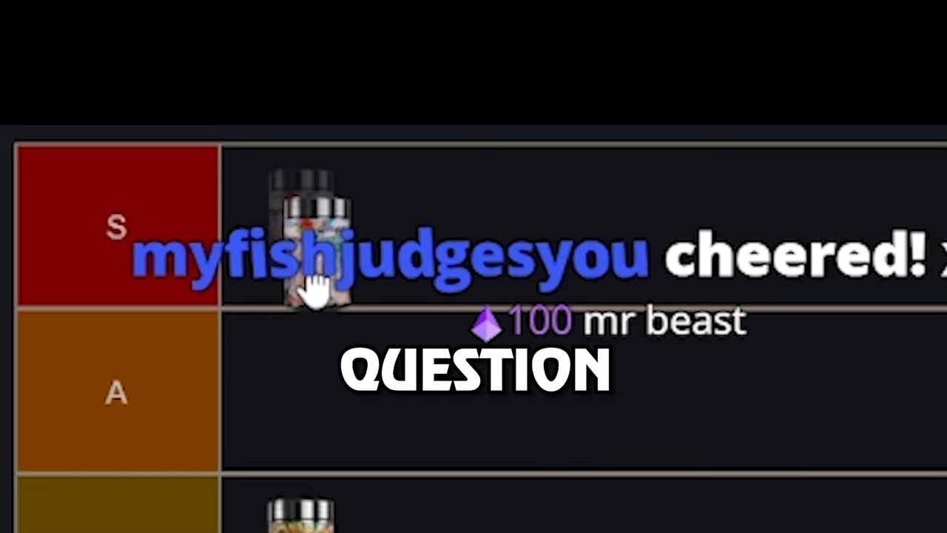
drag(315, 285, 314, 285)
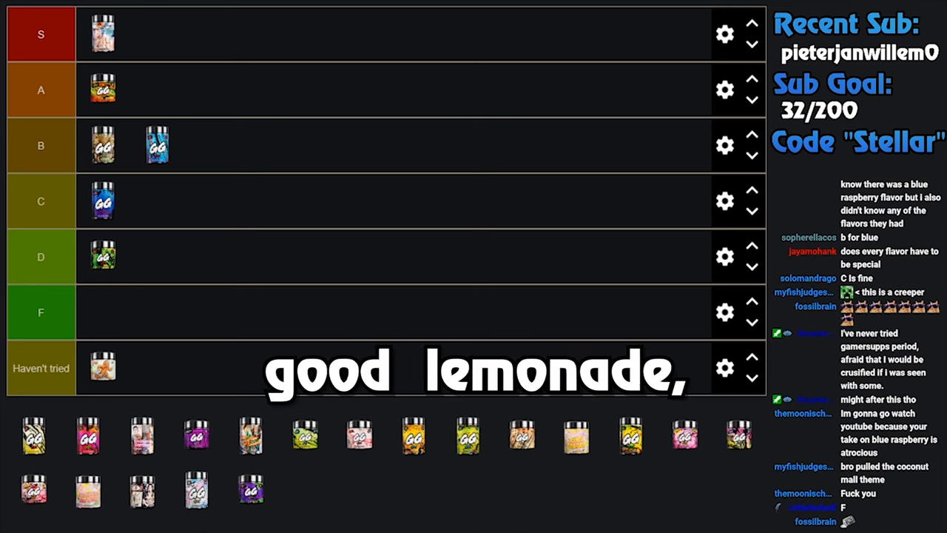
Step: Rank a yellow tub in A, the pink tub in B and an unsorted flavor in S
drag(33, 436, 158, 257)
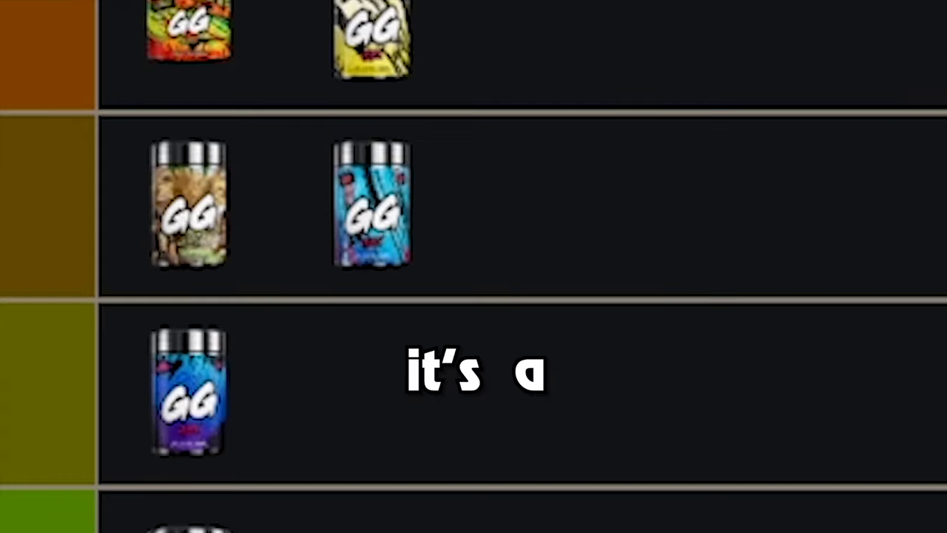
drag(36, 436, 102, 146)
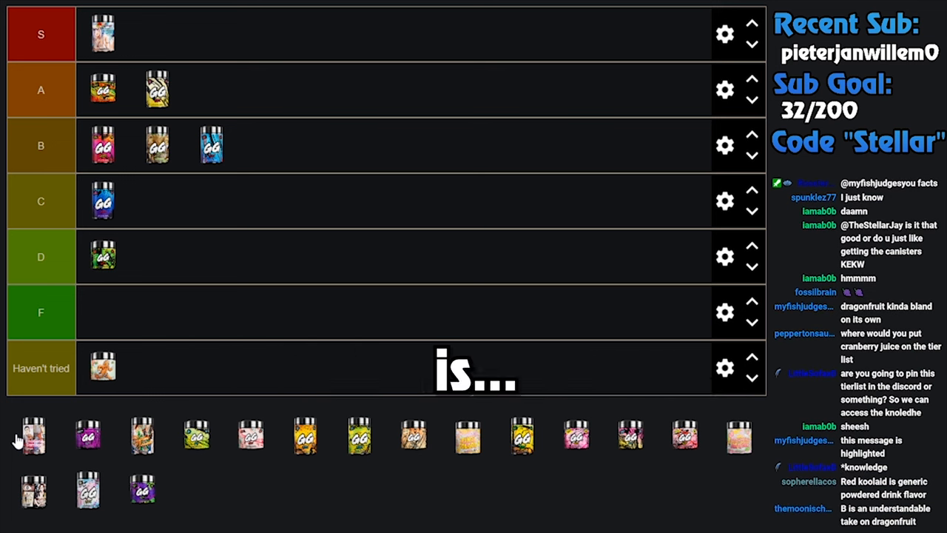
drag(33, 435, 93, 39)
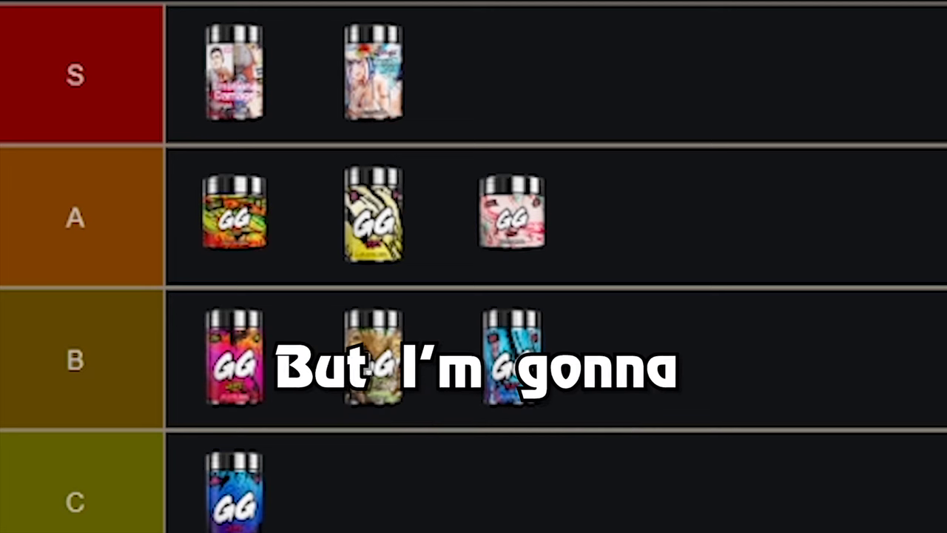
Step: Add another flavor tub to the A tier
drag(34, 437, 266, 89)
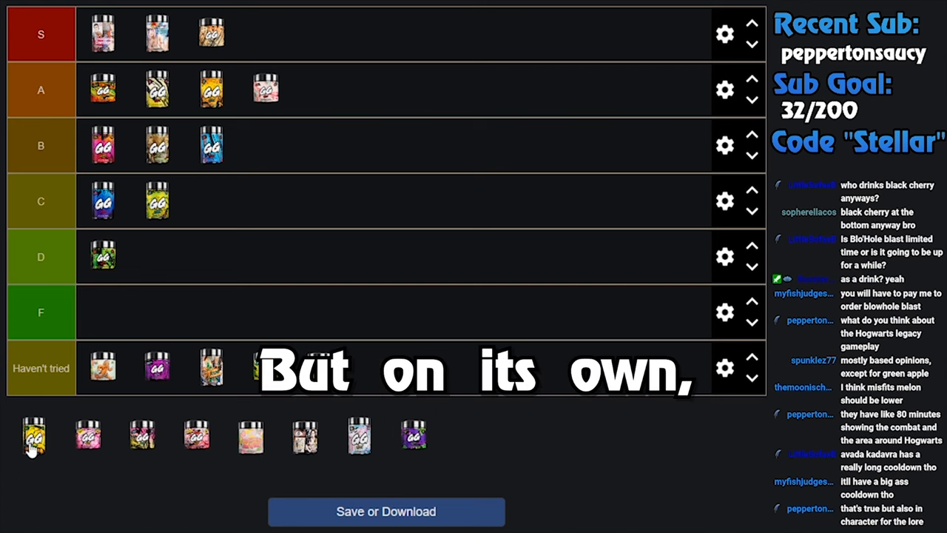
Step: Rank the next unsorted flavor in C and the pink strawberry flavor into a tier
mouse_move(33, 440)
mouse_down()
mouse_move(103, 295)
mouse_move(211, 201)
mouse_up()
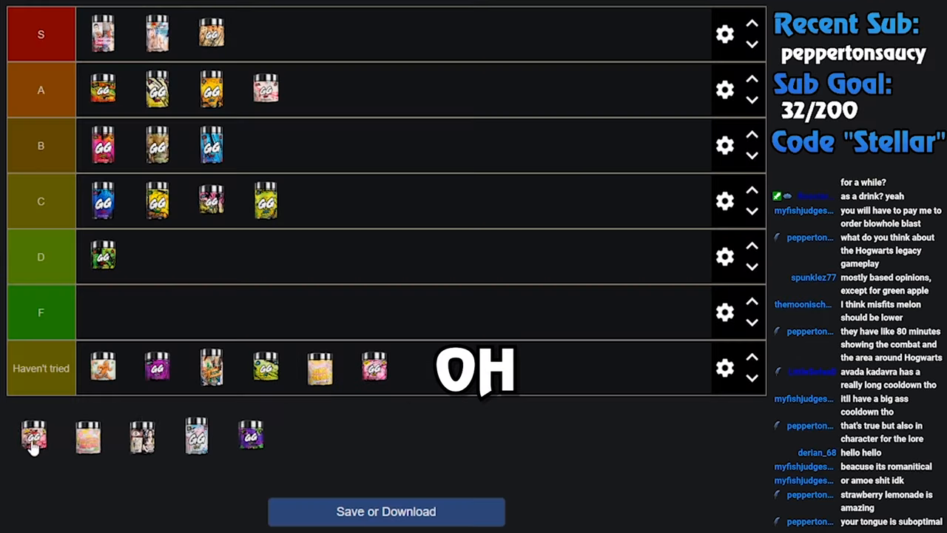
drag(33, 440, 473, 259)
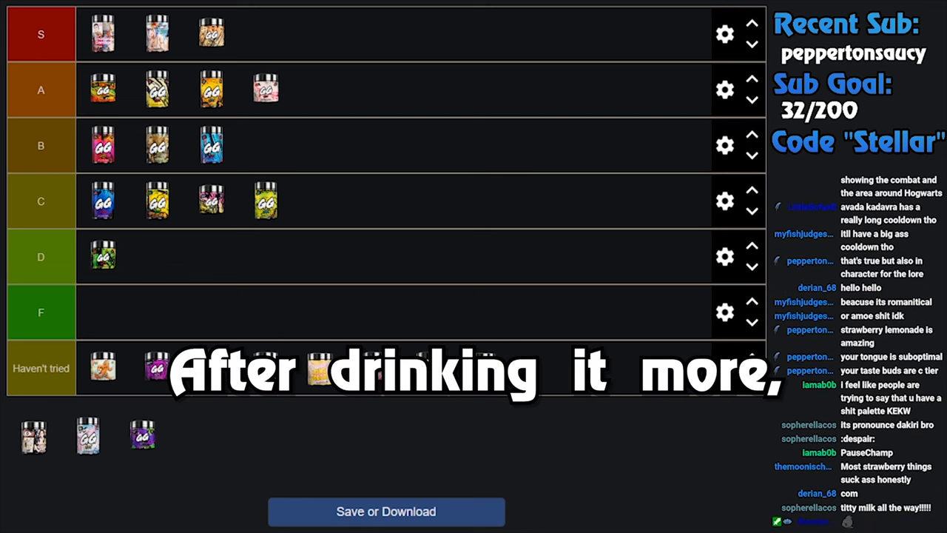
Step: Put an unranked flavor as the third entry in the A tier
drag(142, 435, 211, 90)
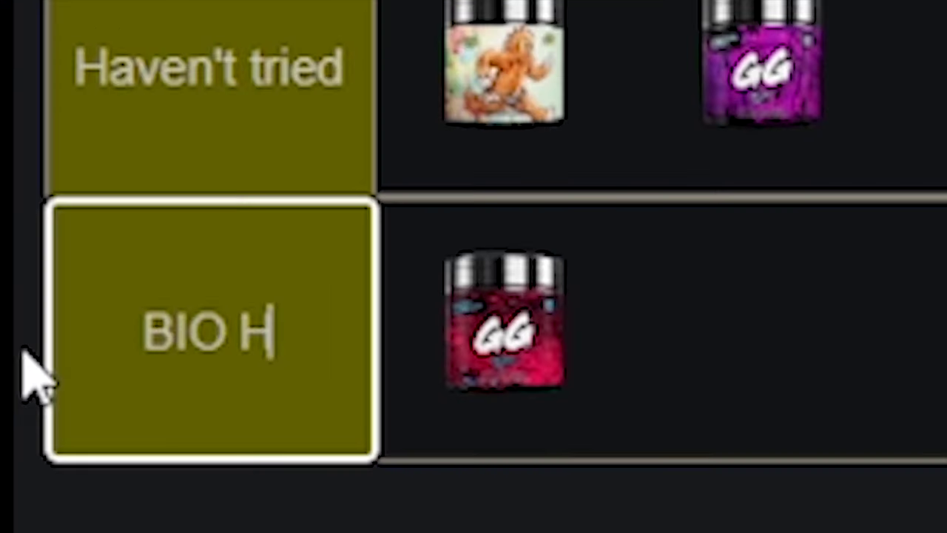
text(AZARD)
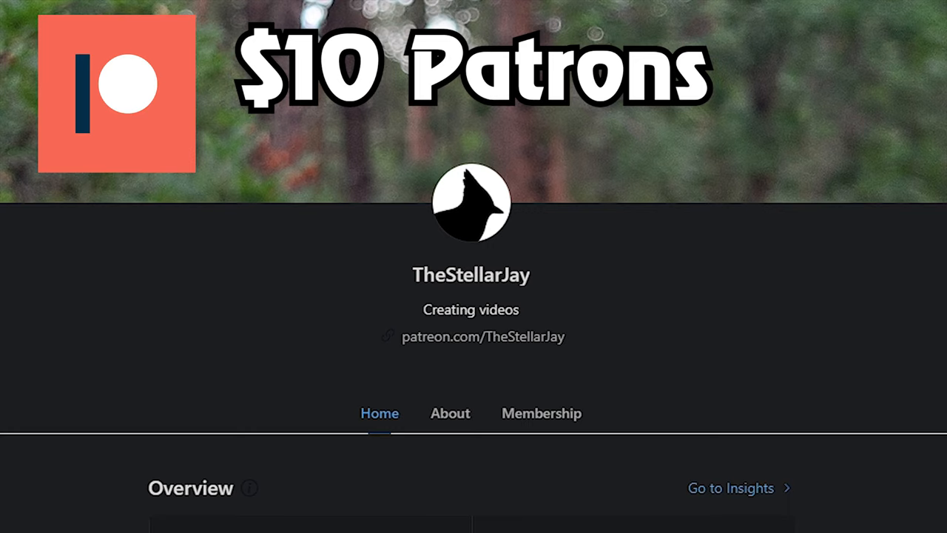